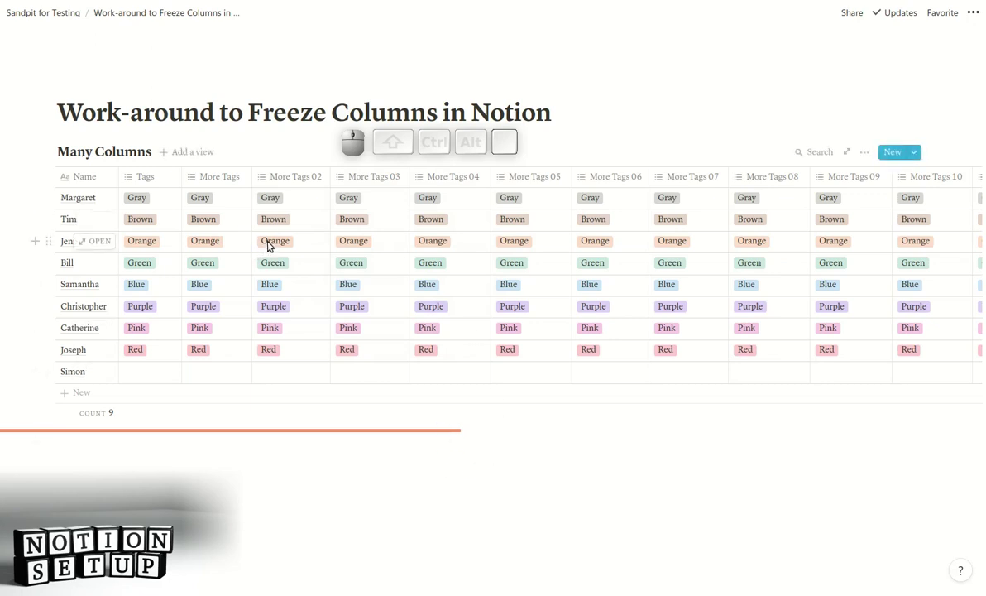
Scroll the Many Columns table to its far right end so More Tags 20 is visible.
drag(244, 433, 319, 415)
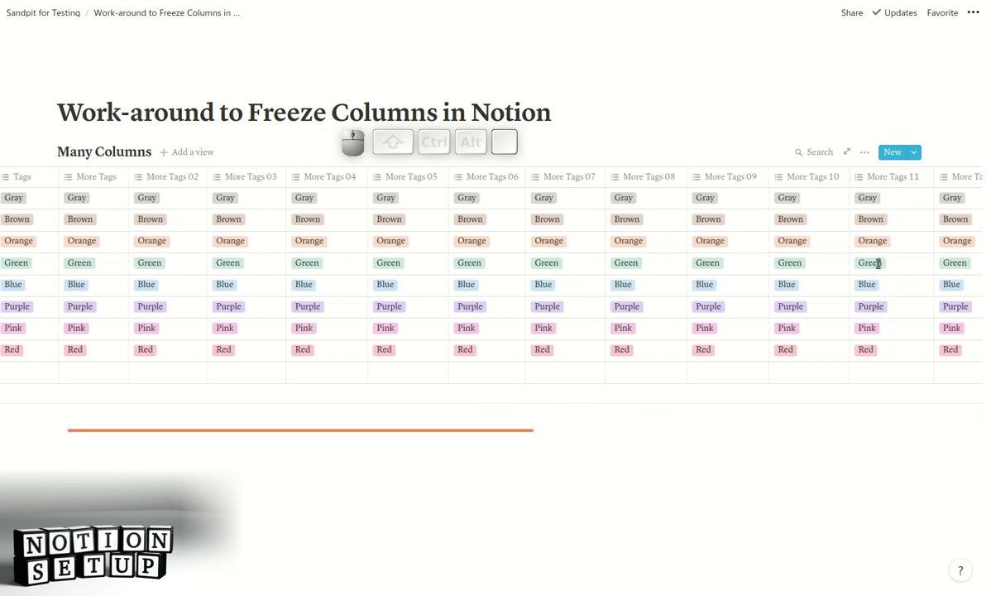
drag(273, 432, 240, 431)
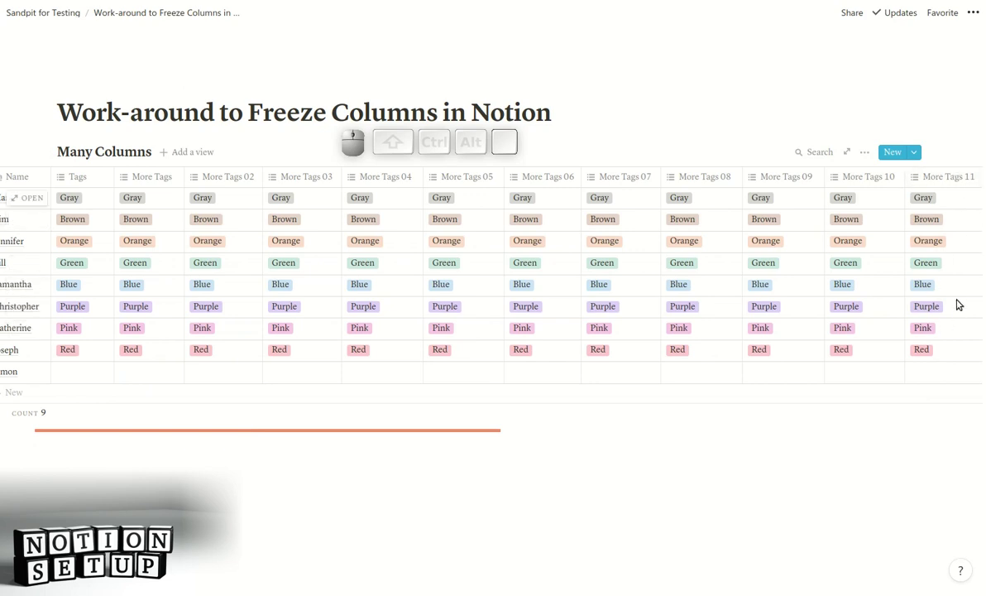
drag(162, 434, 909, 400)
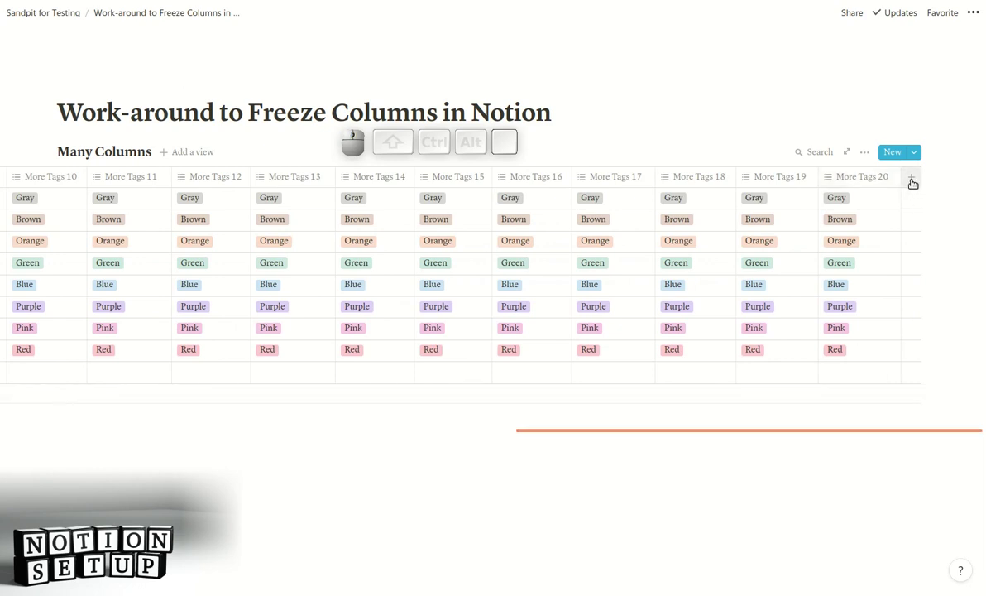
Create a text column 'Names Repeated' and move it between More Tags 10 and More Tags 11.
click(913, 179)
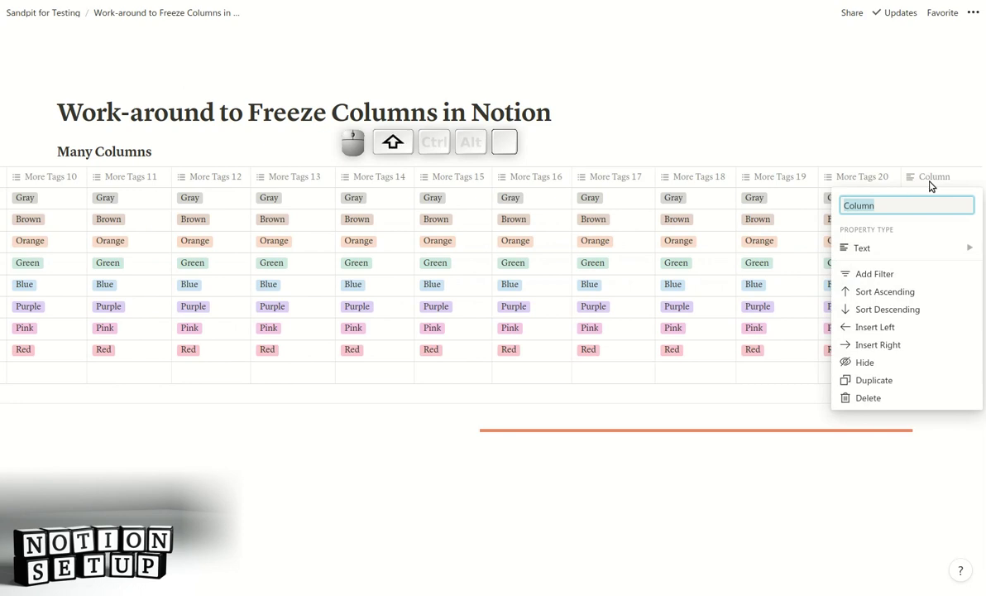
text(Names Repeated)
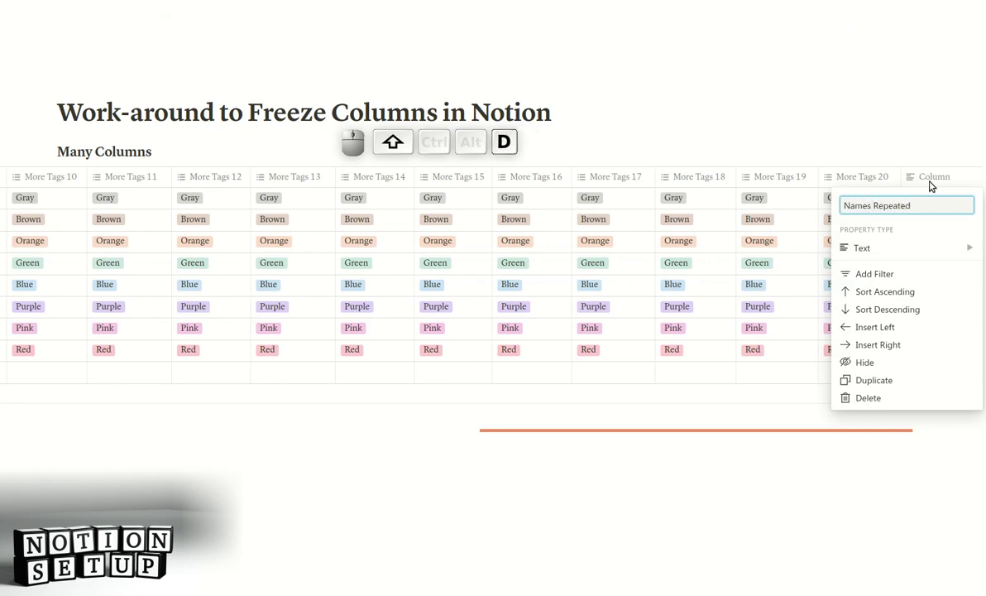
key(Return)
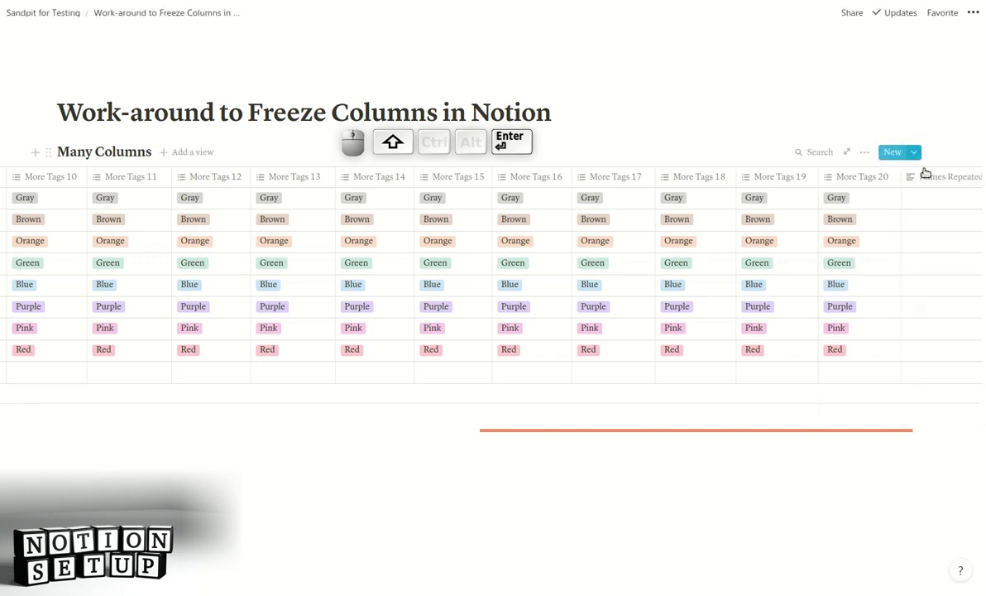
drag(942, 181, 136, 197)
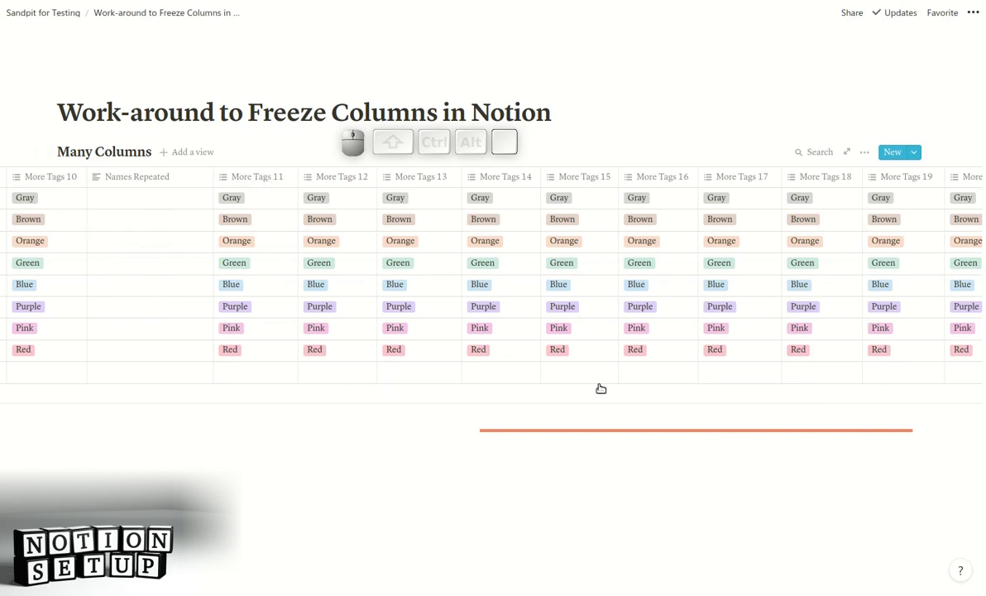
Copy the nine Name cells, Margaret through Simon.
drag(604, 431, 122, 431)
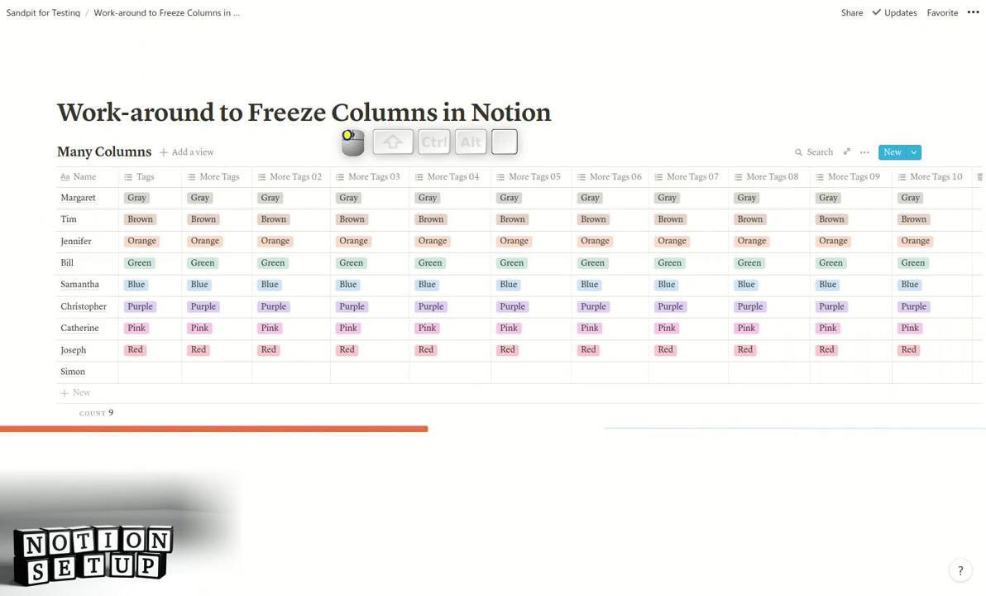
click(72, 201)
key(Escape)
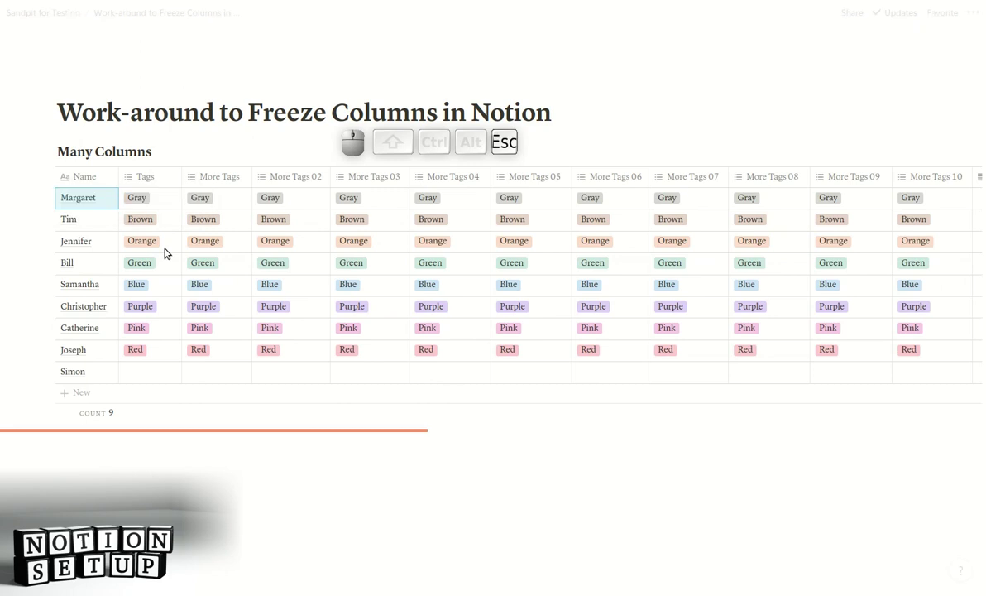
key(shift+Down)
key(shift+Down)
key(shift+Down)
key(shift+Down)
key(shift+Down)
key(shift+Down)
key(shift+Down)
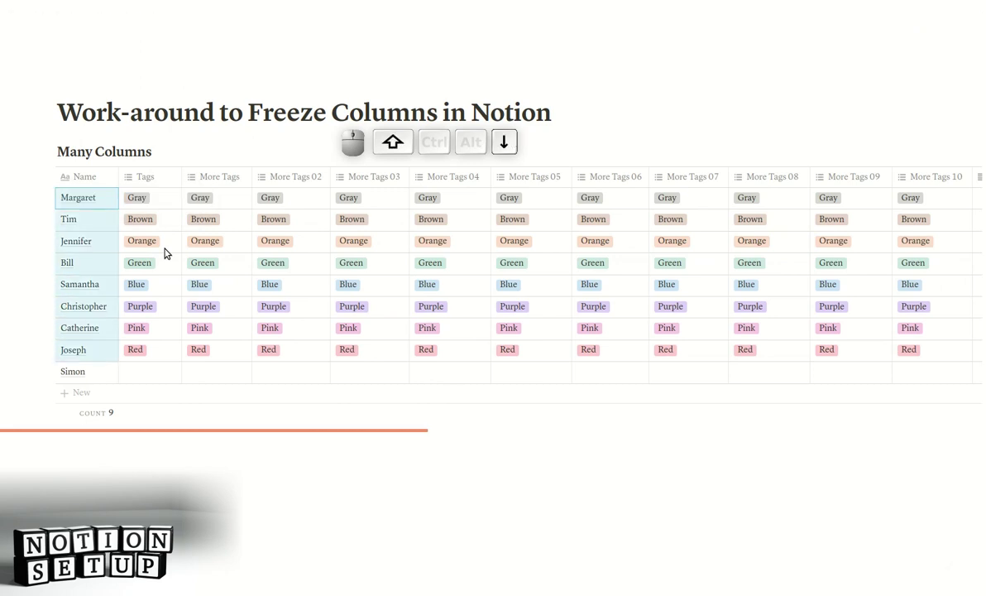
key(shift+Down)
key(ctrl+c)
key(ctrl+shift+Down)
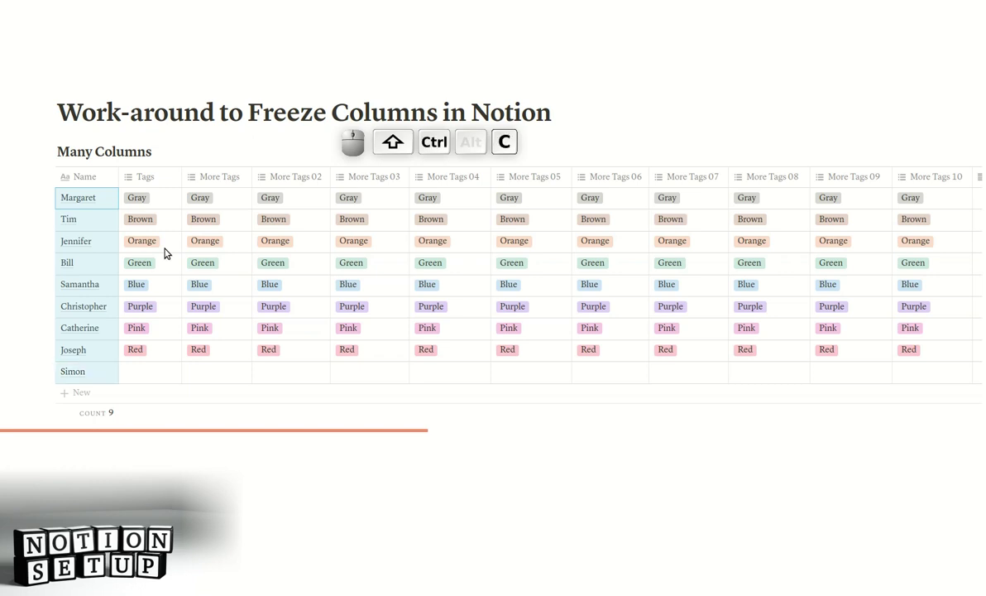
Paste the copied names into Names Repeated, starting at its first row.
key(Right)
key(Right)
key(Right)
key(Right)
key(Right)
key(Right)
key(Right)
key(Right)
key(Right)
key(Right)
key(Right)
key(Right)
key(Right)
key(Right)
key(Right)
key(Right)
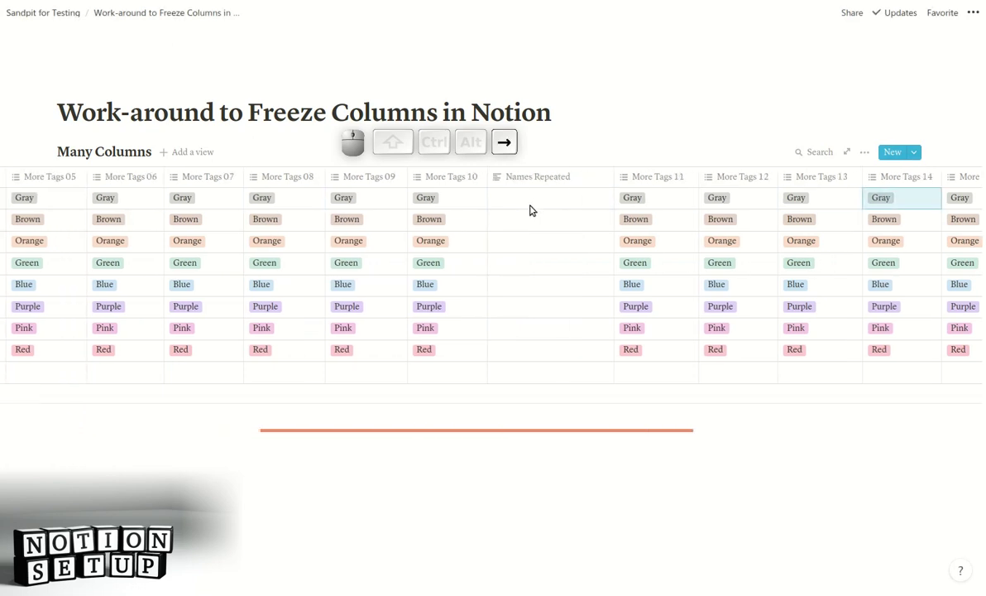
click(530, 207)
key(Escape)
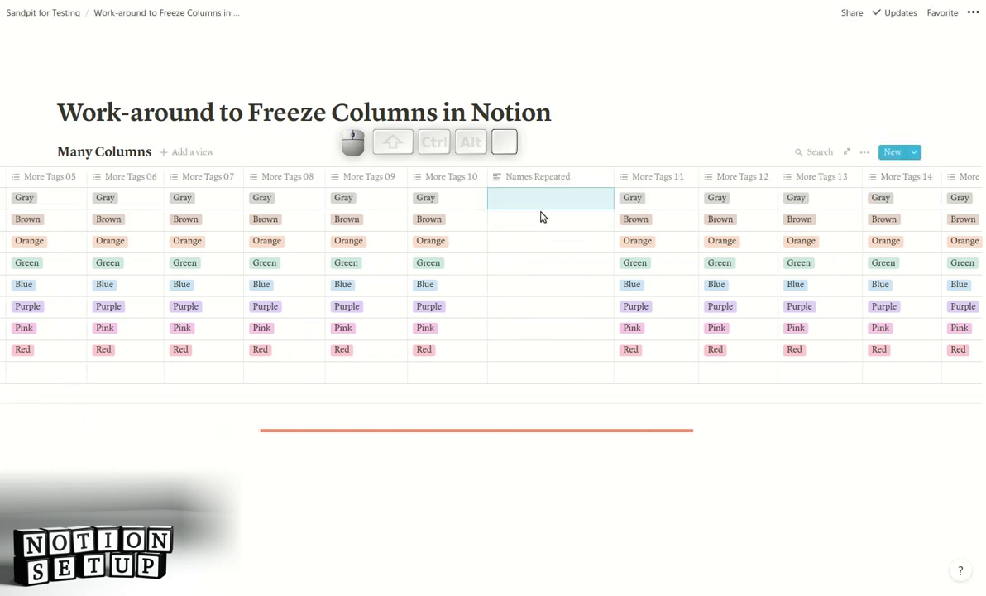
key(ctrl)
key(ctrl+v)
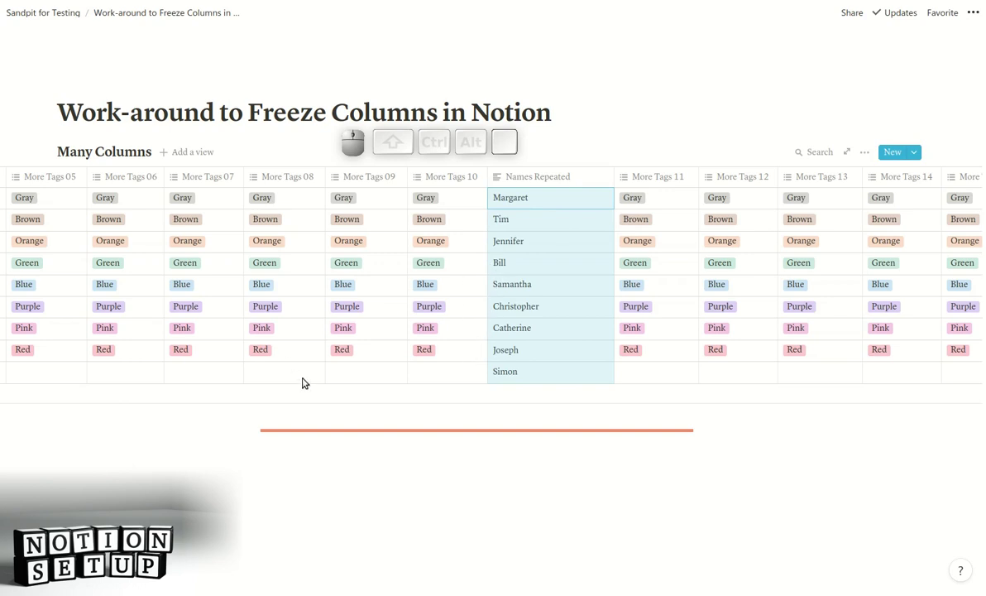
Change the name 'Jennifer' to 'Jenny' in the Name column.
click(359, 430)
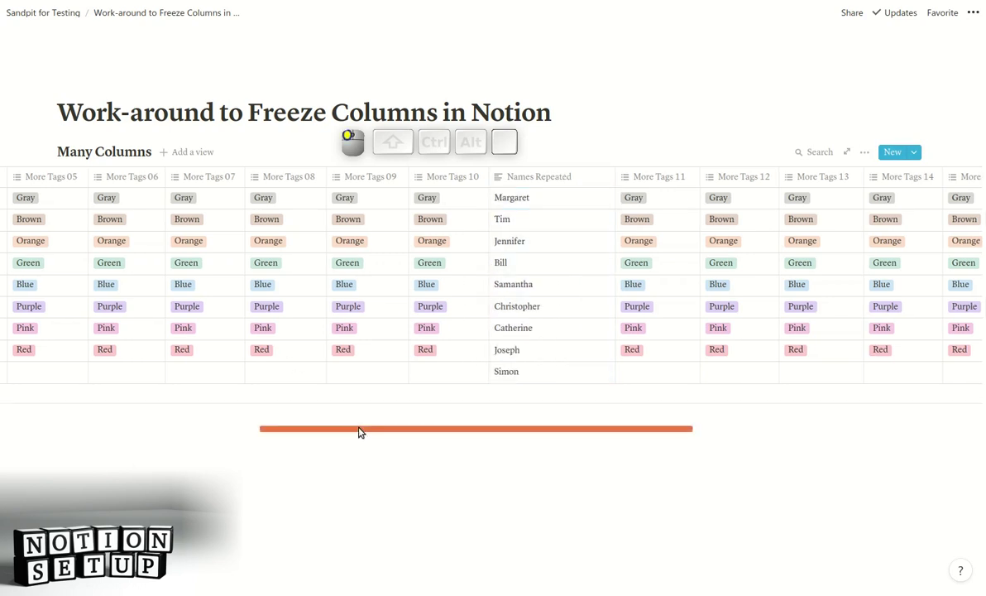
drag(360, 431, 48, 436)
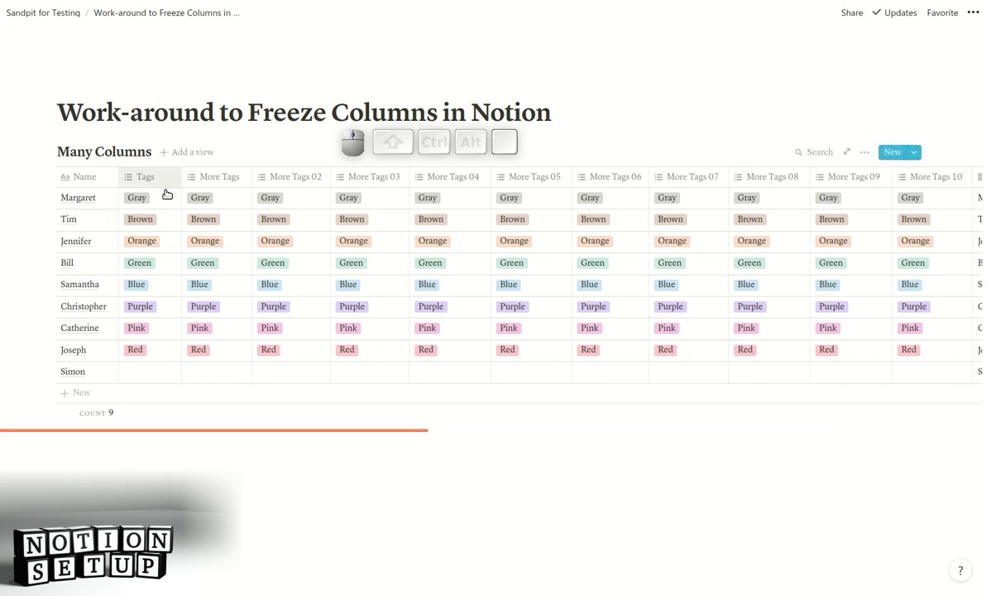
click(65, 245)
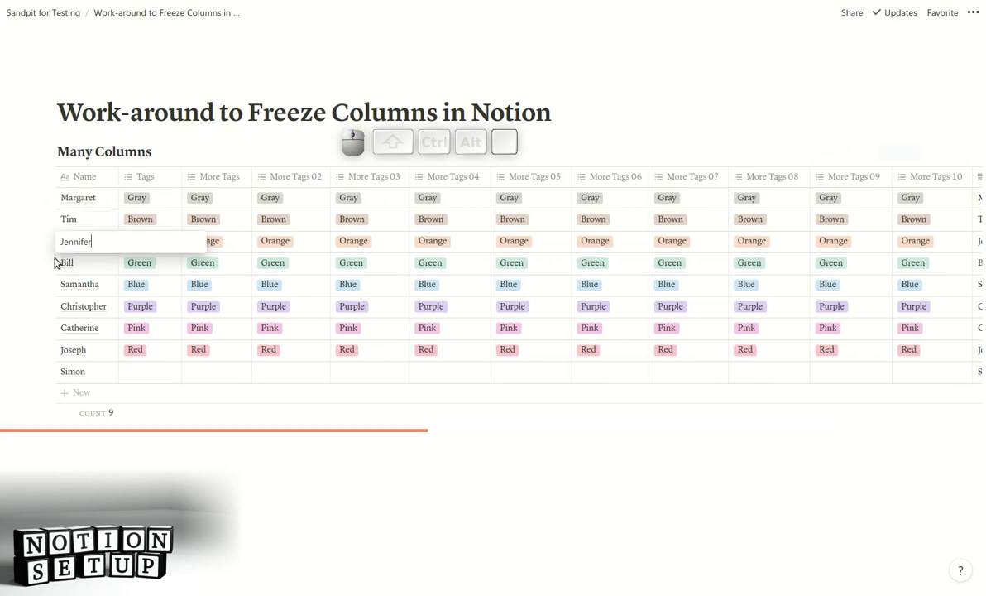
key(BackSpace)
key(BackSpace)
key(BackSpace)
key(BackSpace)
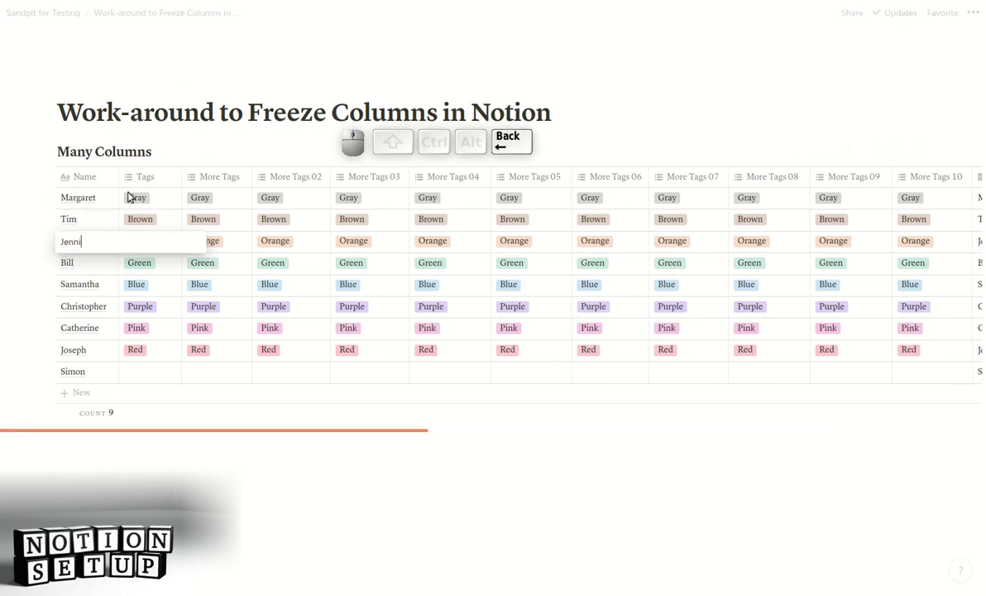
text(y)
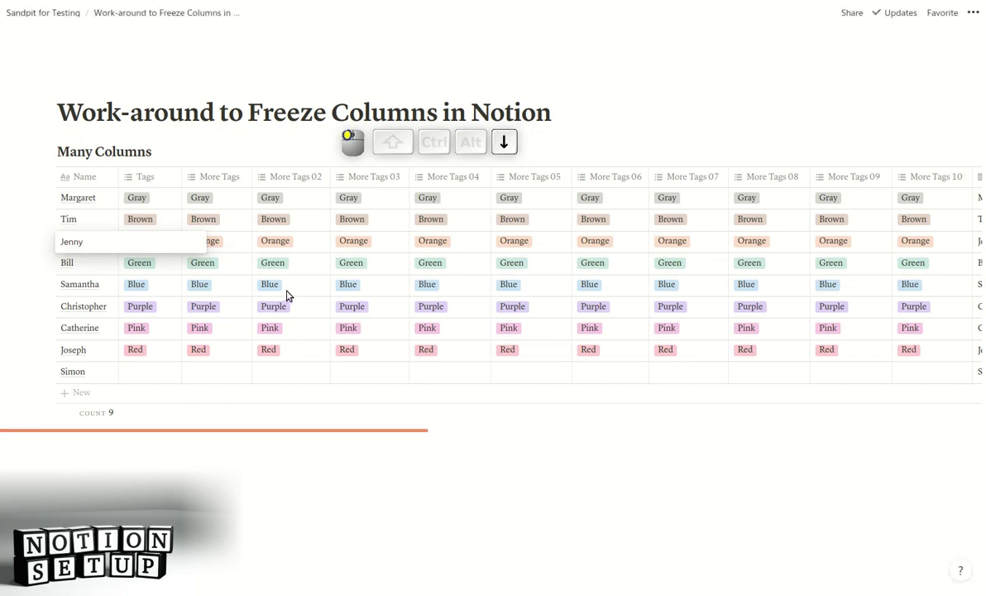
key(Escape)
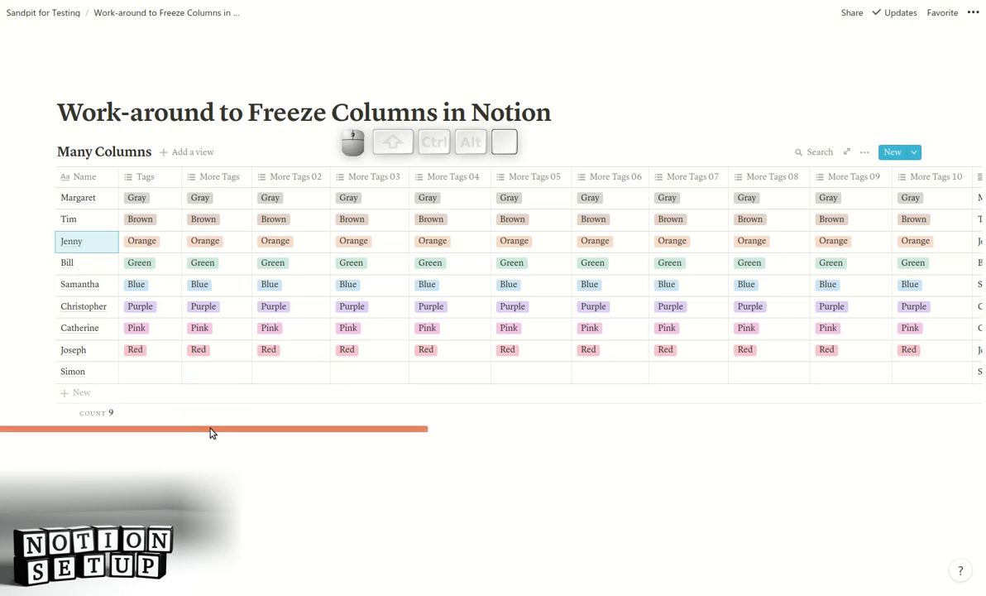
drag(214, 431, 338, 426)
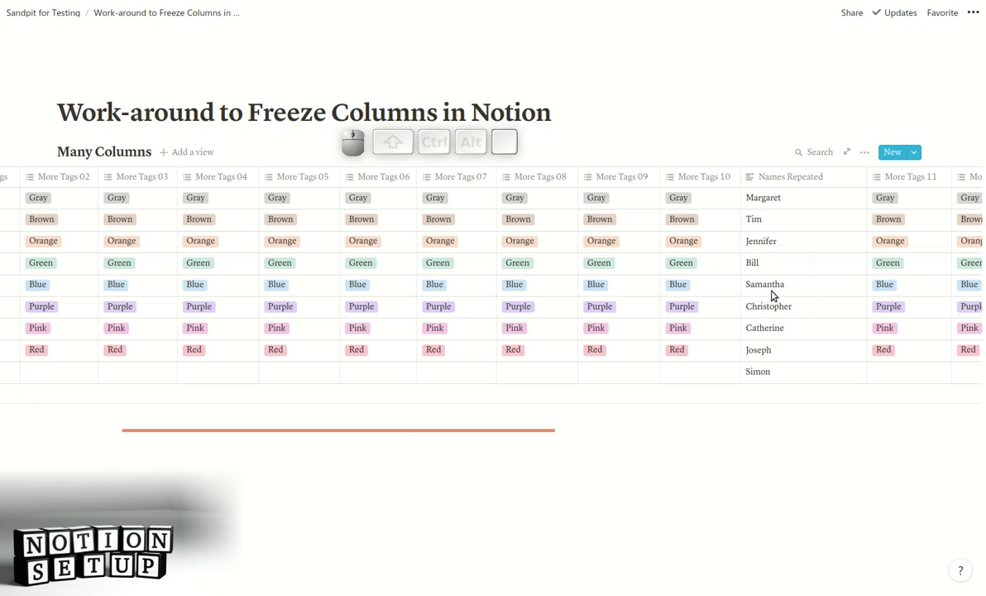
Scroll right to the Names Repeated column, where the copied name still reads Jennifer.
drag(449, 432, 541, 431)
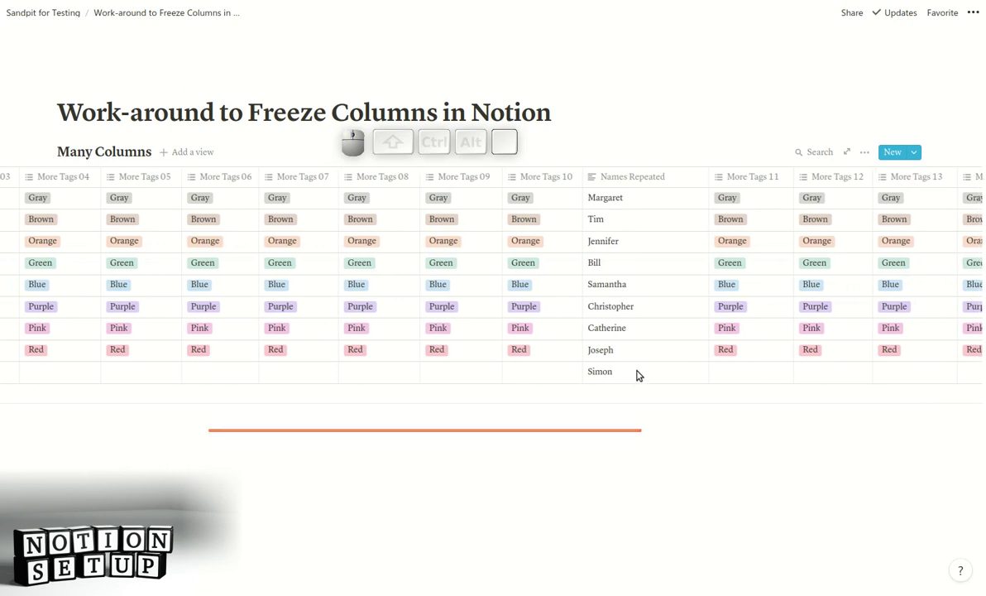
Make Names Repeated a Formula property with prop("Name") so it shows Jenny.
click(621, 181)
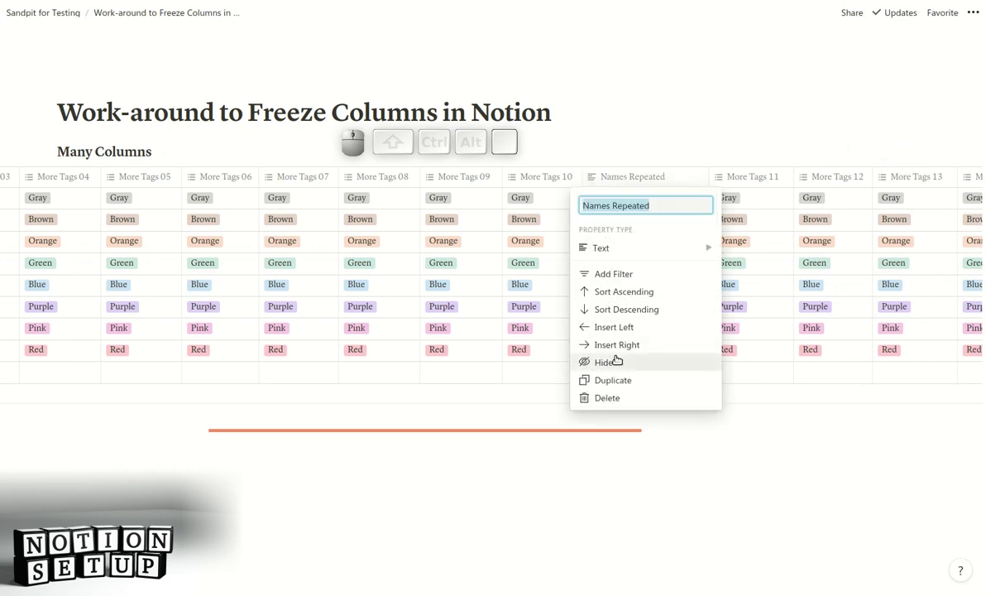
click(596, 248)
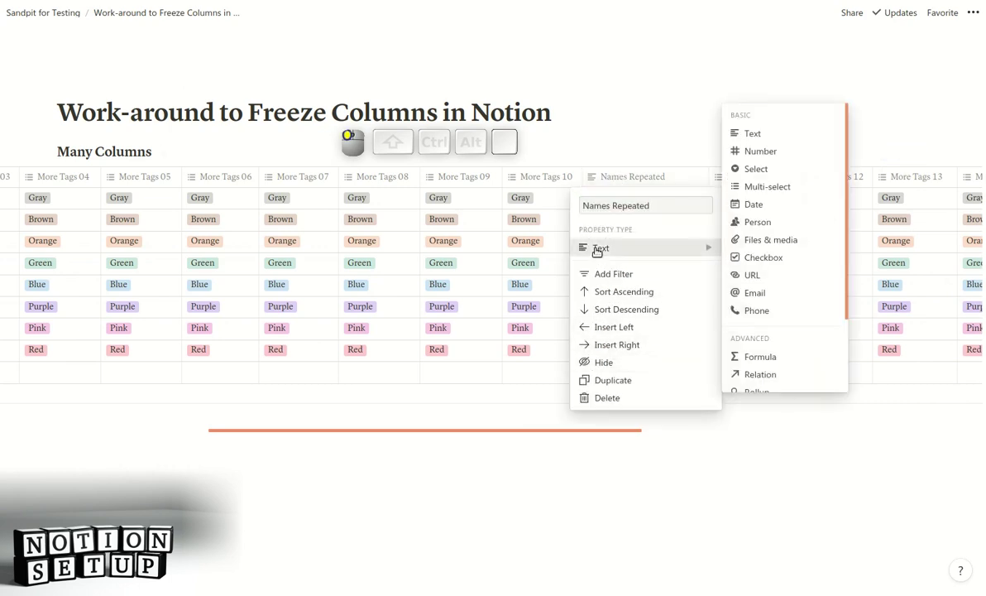
click(758, 357)
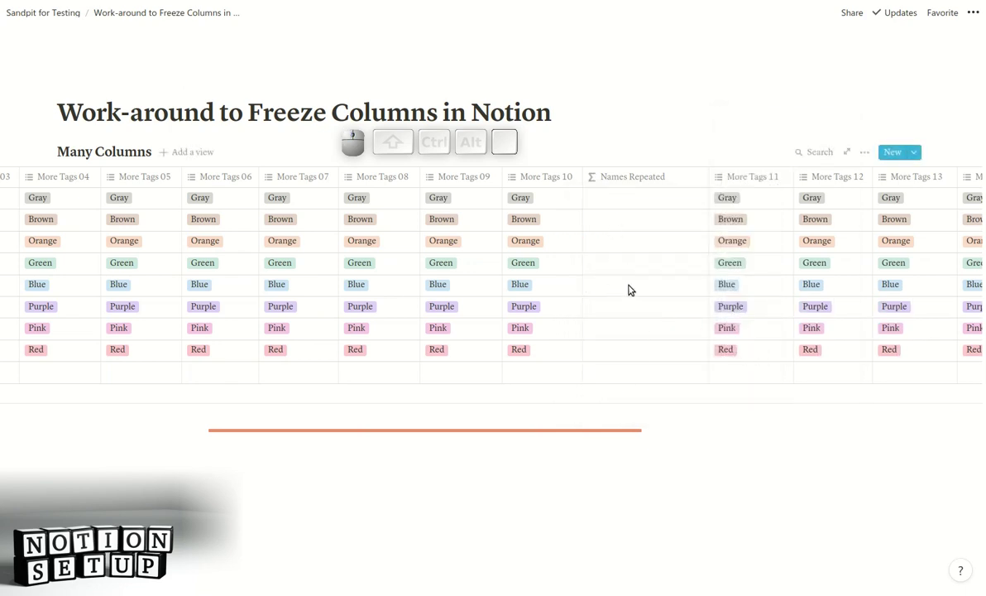
click(629, 290)
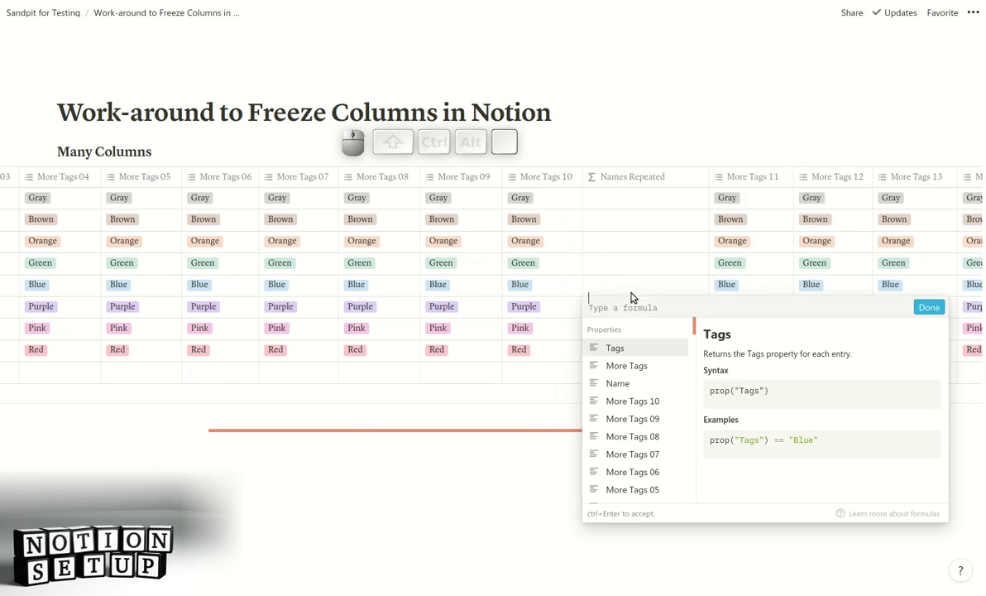
click(619, 383)
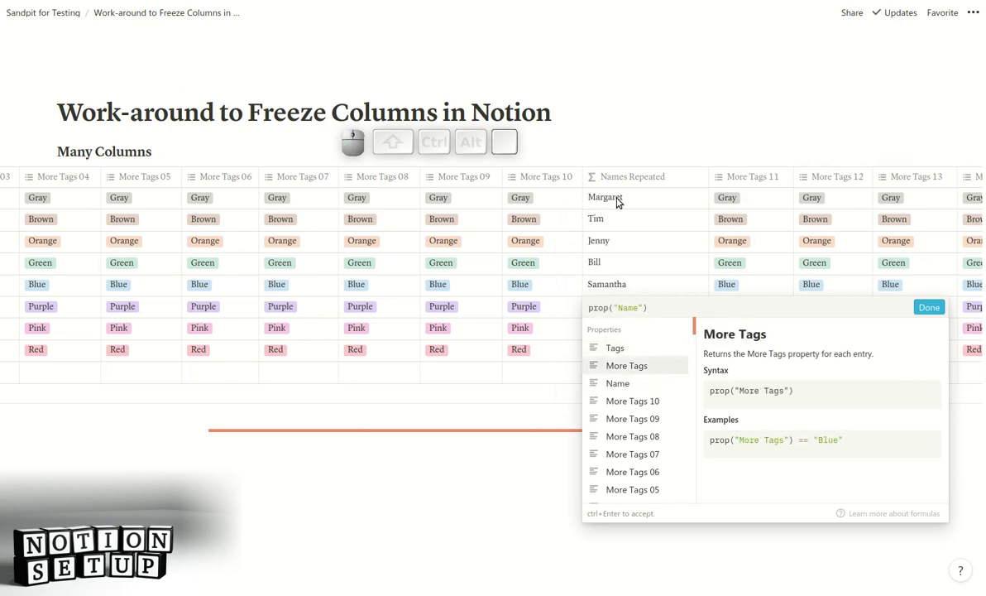
click(930, 307)
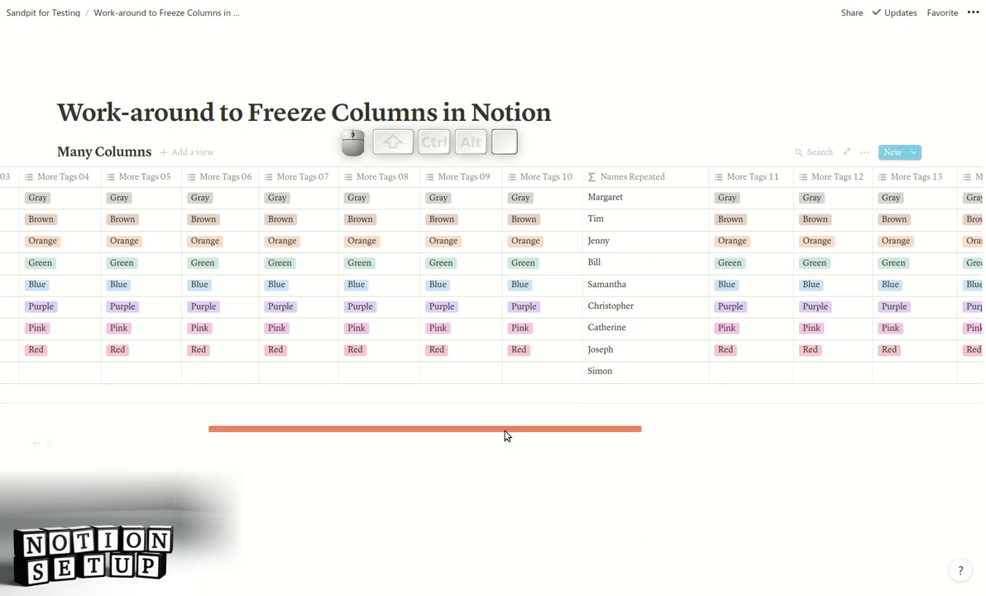
Shorten 'Christopher' to 'Chris' and check that Names Repeated mirrors it.
drag(506, 432, 31, 415)
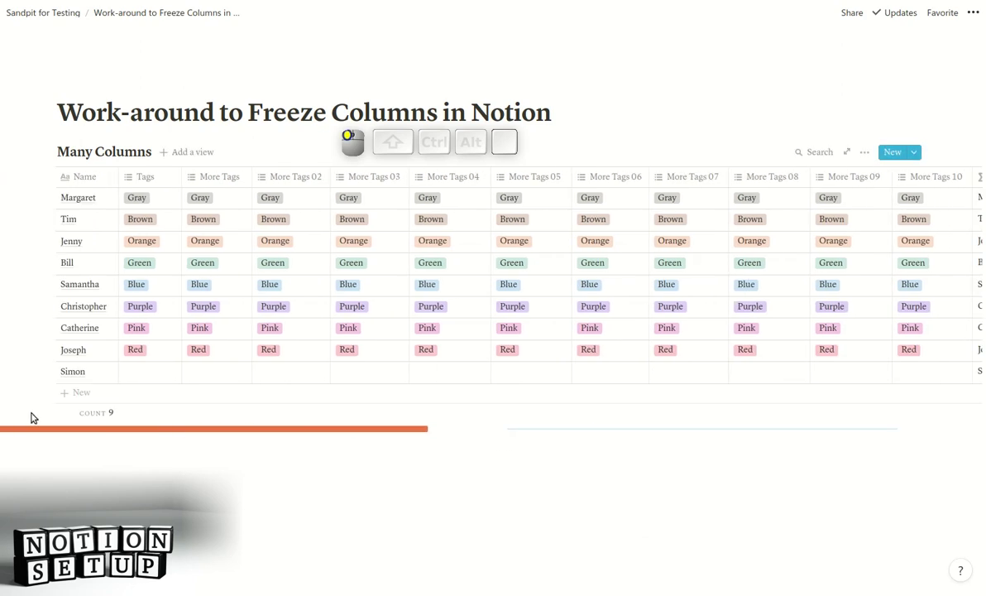
click(68, 306)
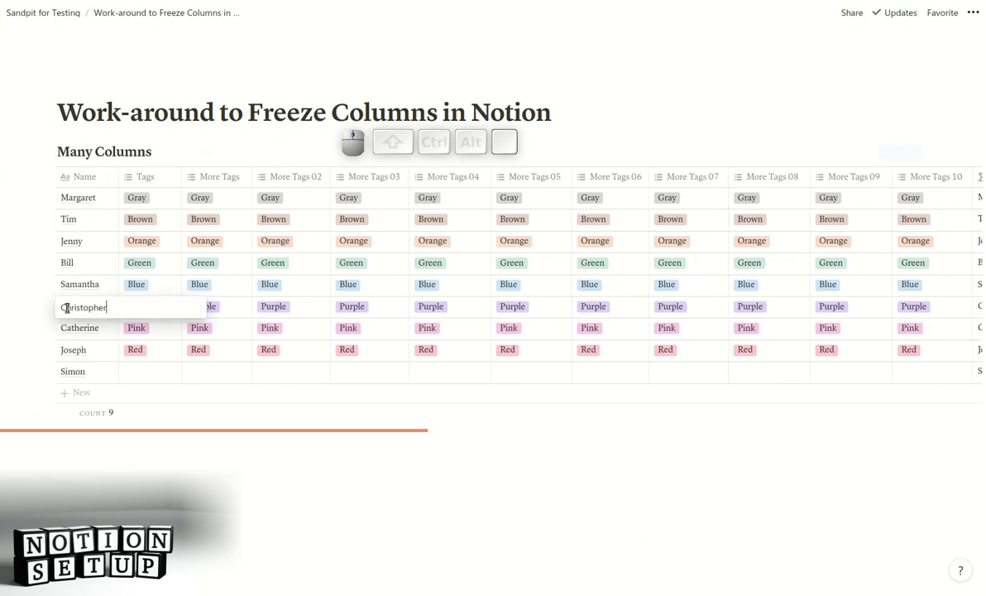
key(BackSpace)
key(BackSpace)
key(BackSpace)
key(BackSpace)
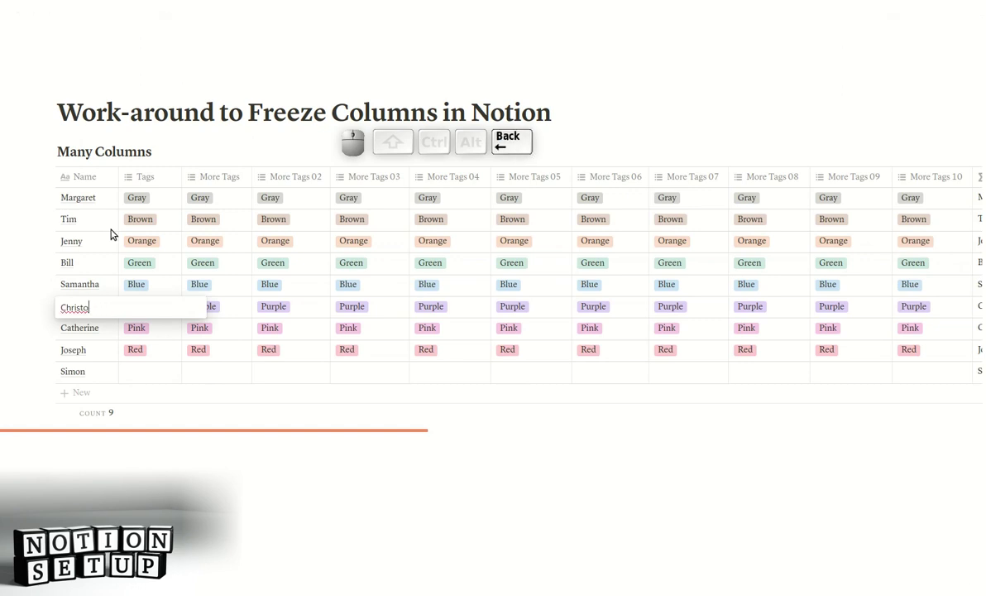
key(Return)
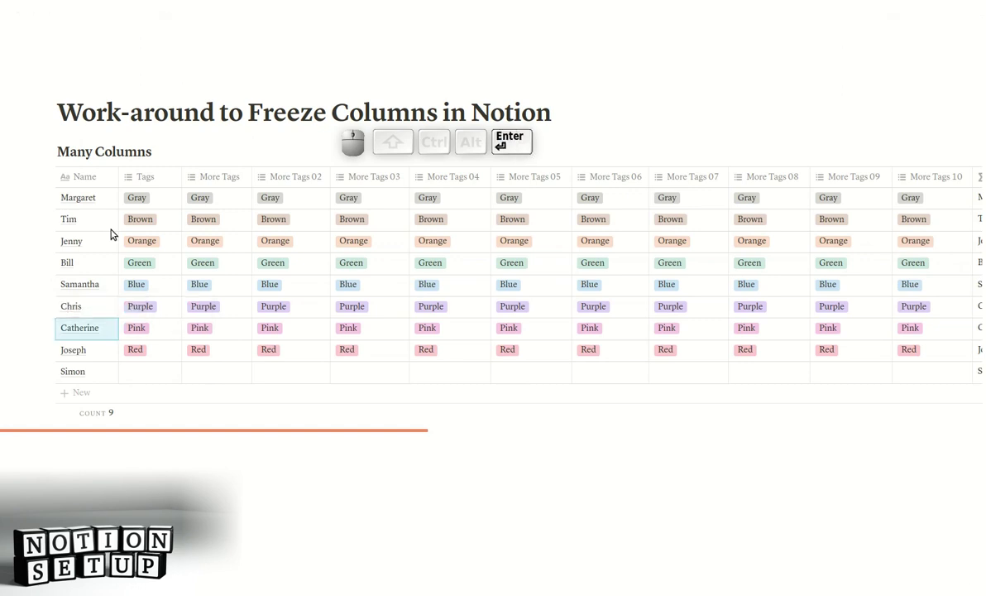
drag(224, 429, 433, 427)
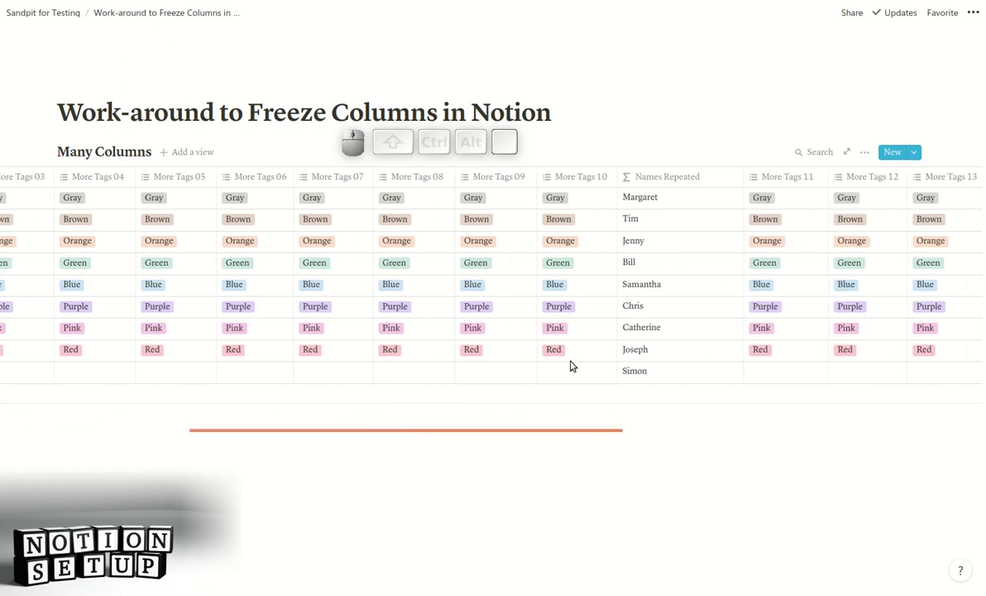
drag(444, 434, 48, 426)
click(83, 392)
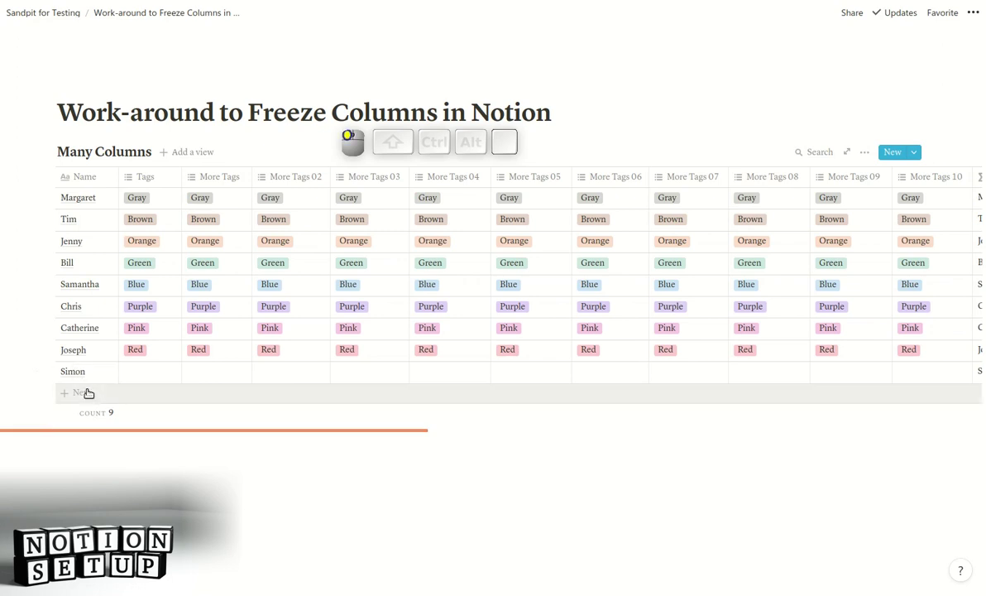
Name the new tenth row 'Clair' and confirm Clair appears in Names Repeated.
text(Clair)
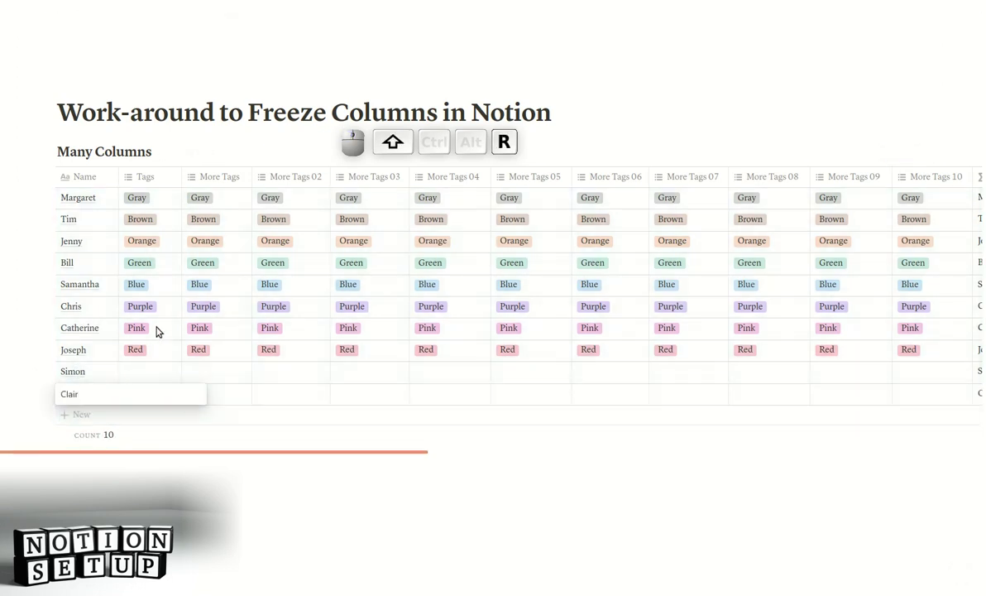
key(Tab)
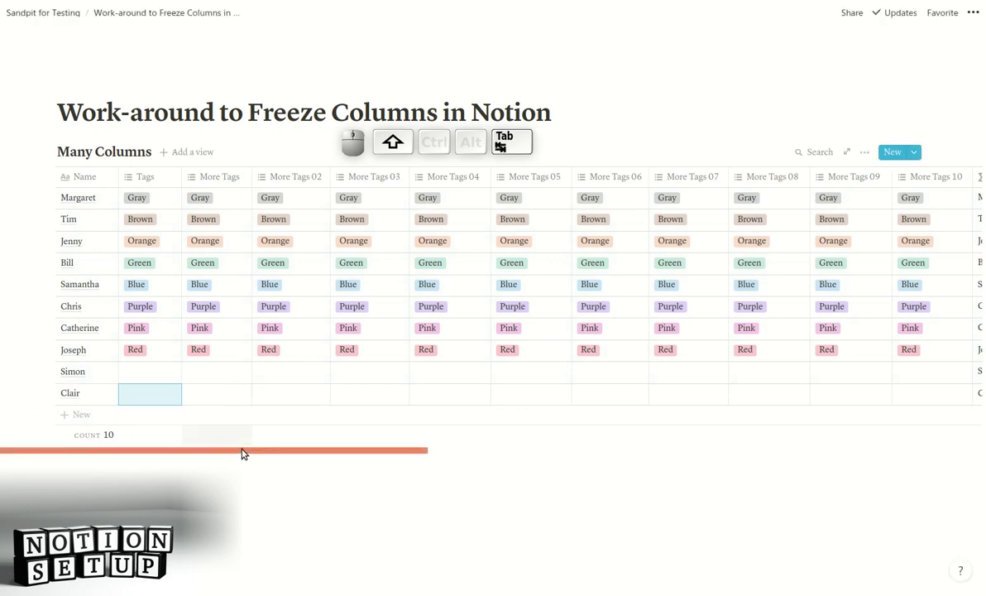
drag(242, 451, 491, 418)
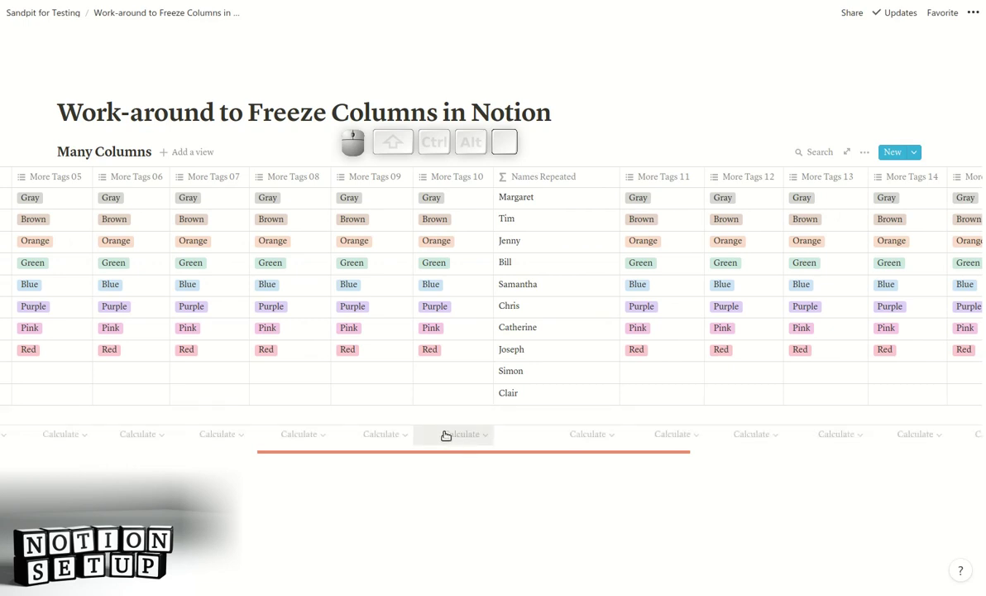
drag(473, 454, 475, 451)
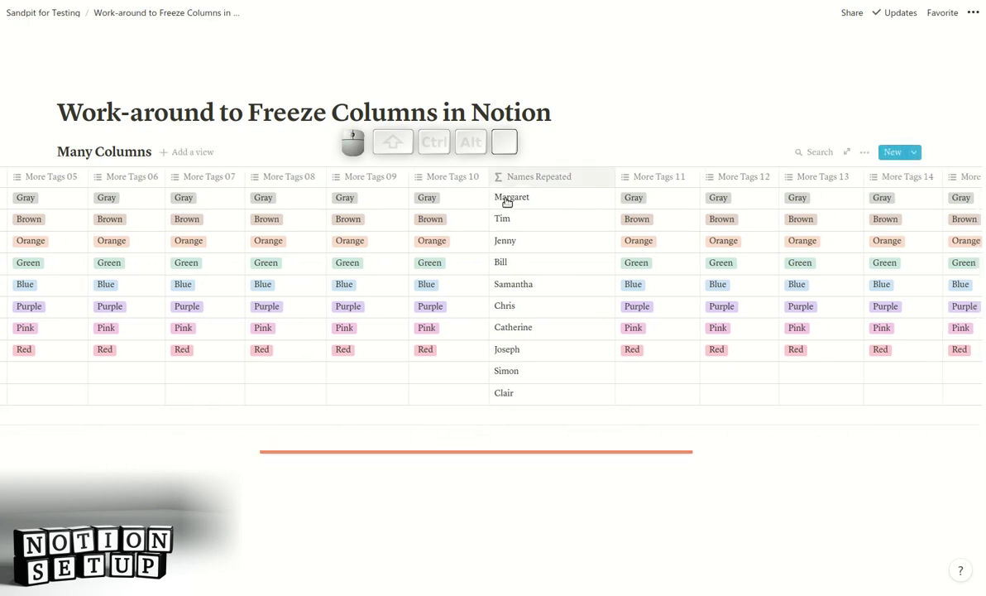
drag(479, 452, 828, 372)
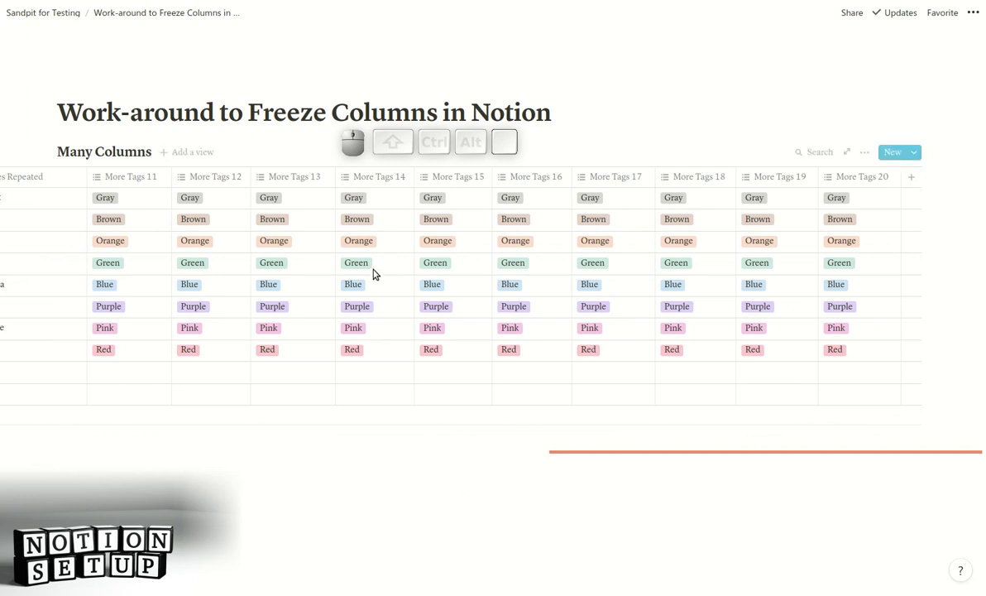
Create a last column 'Names Repeated' after More Tags 20 as a prop("Name") formula.
click(911, 176)
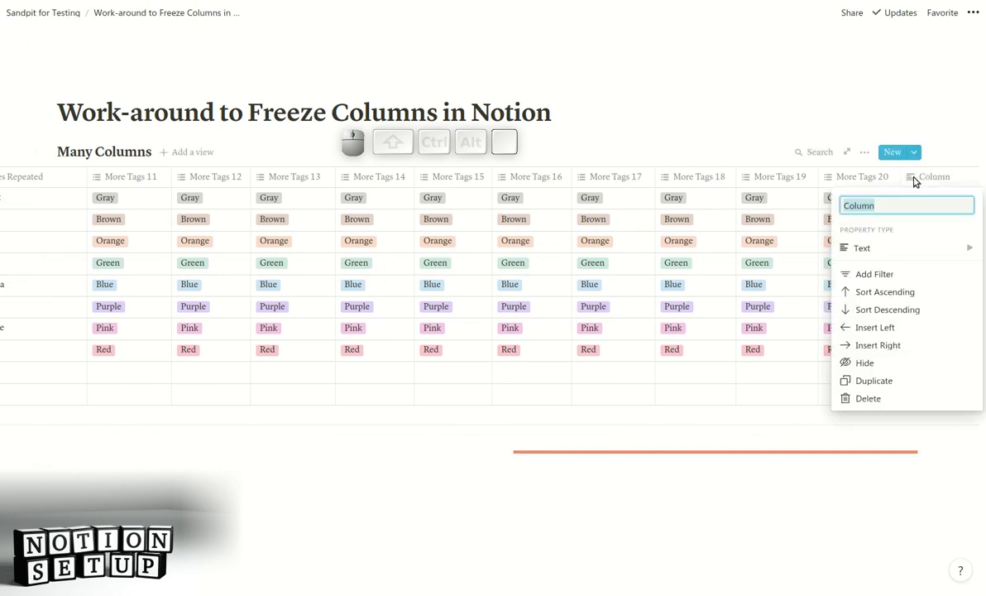
text(Names R)
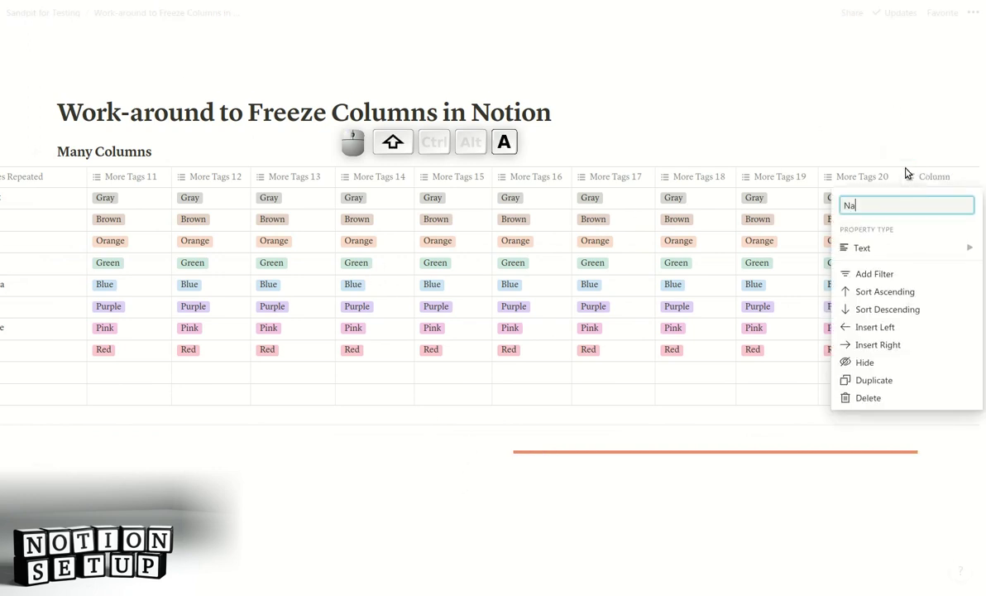
text(eated)
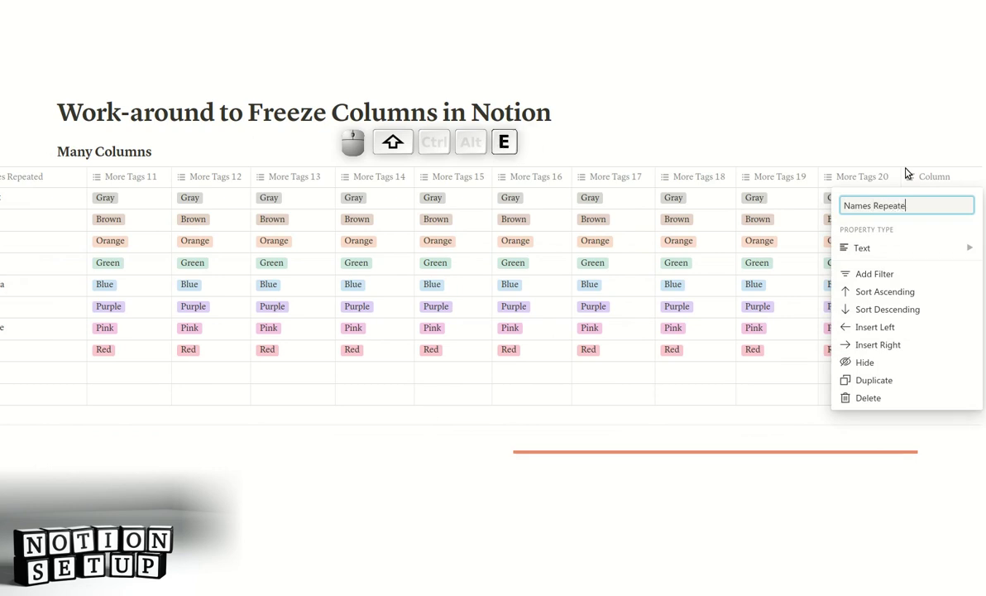
click(852, 247)
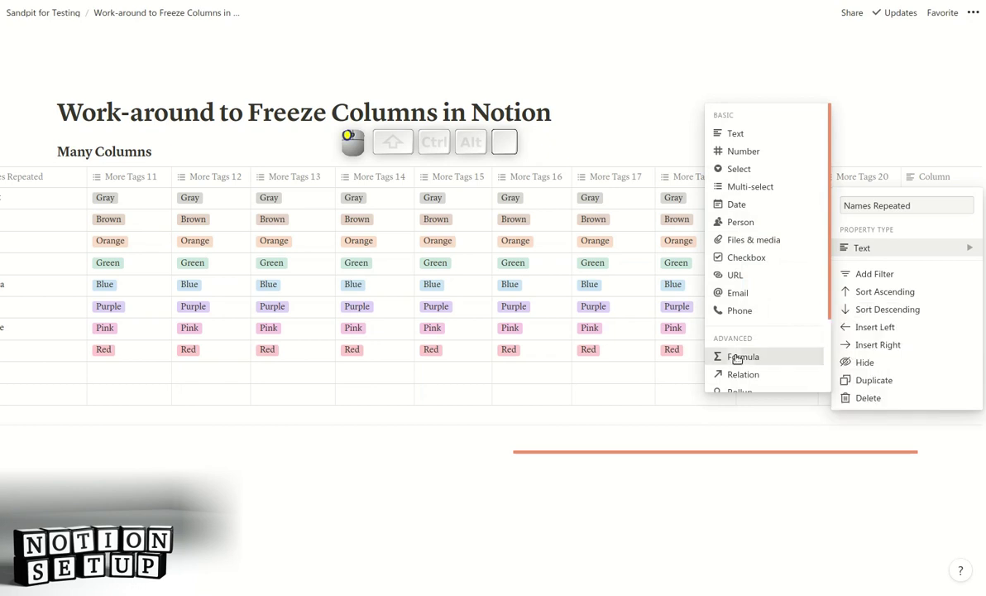
click(734, 357)
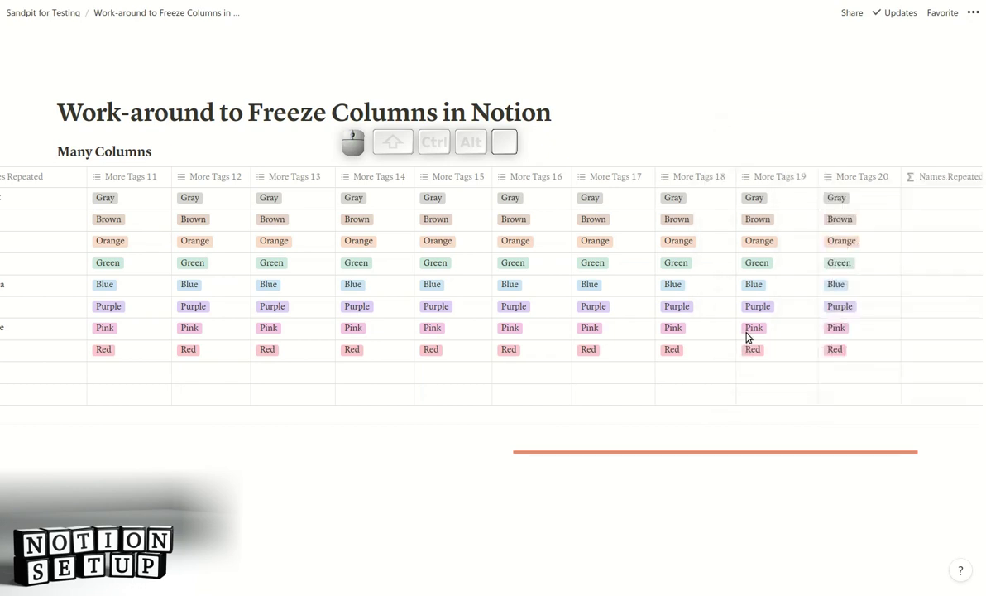
click(946, 276)
click(644, 364)
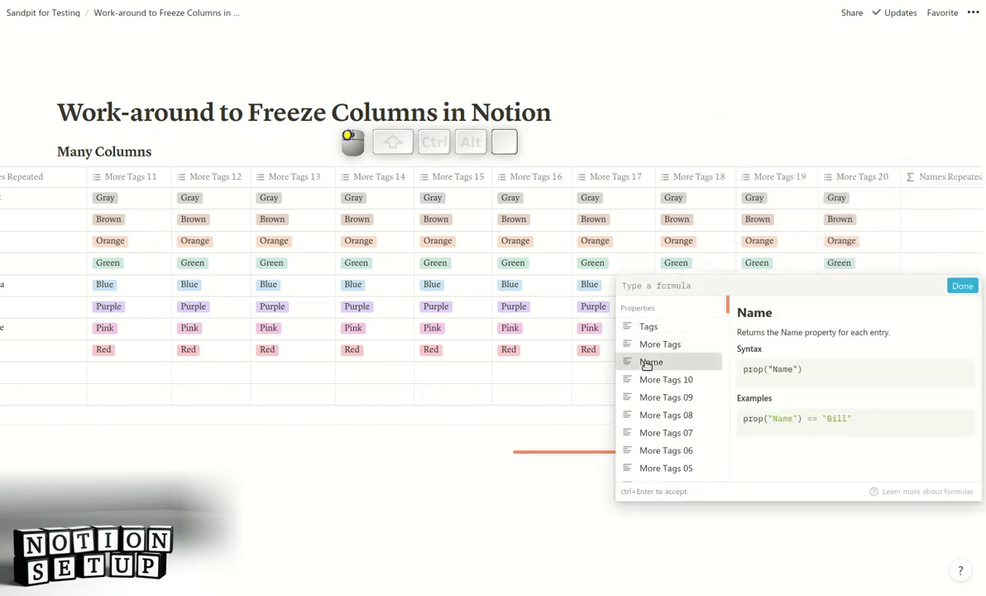
click(964, 286)
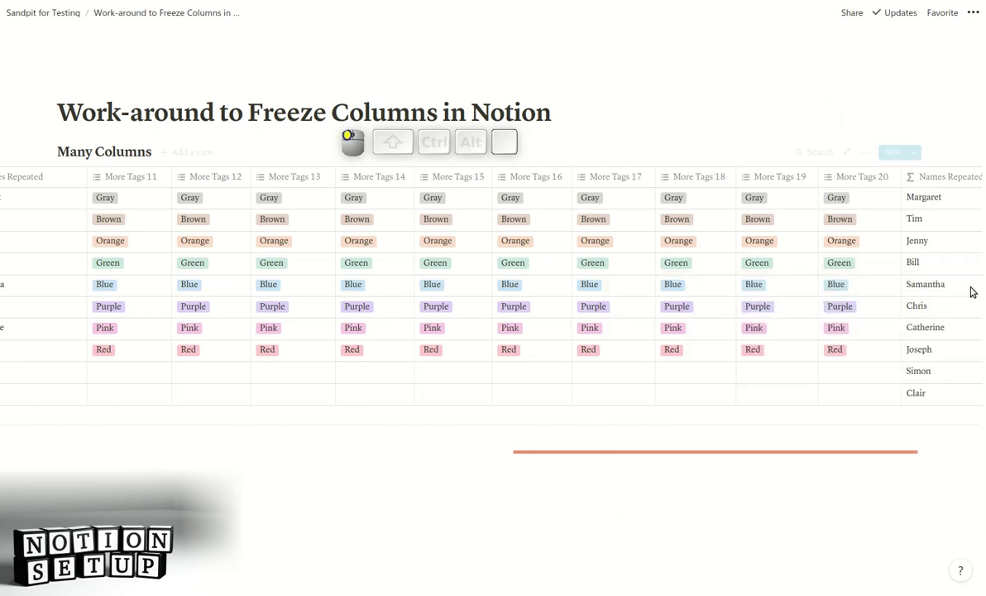